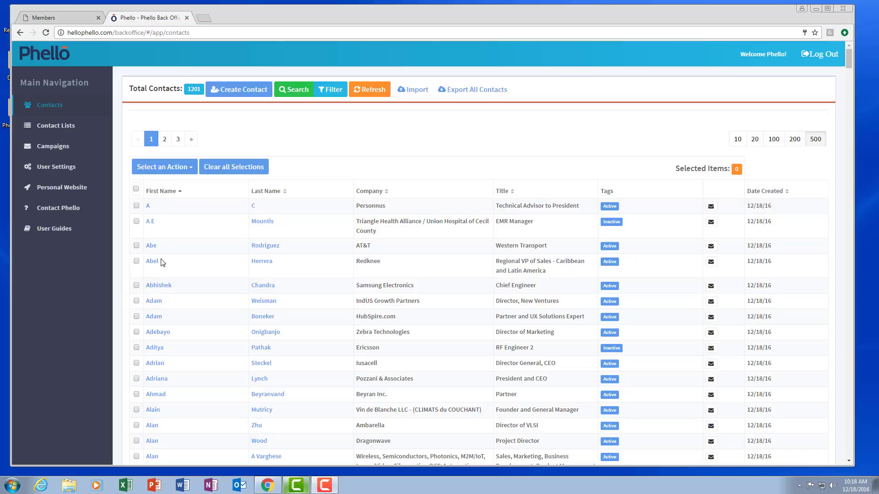
{"action": "left_click", "coordinate": [157, 168]}
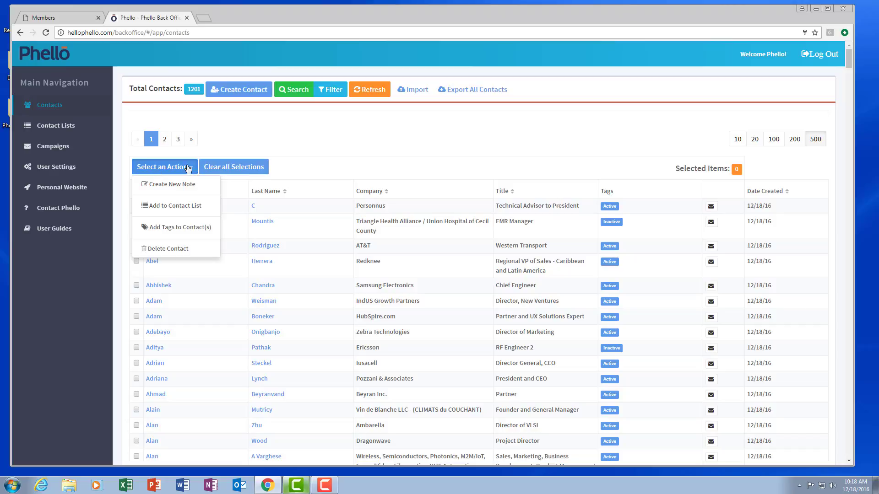
{"action": "left_click", "coordinate": [347, 141]}
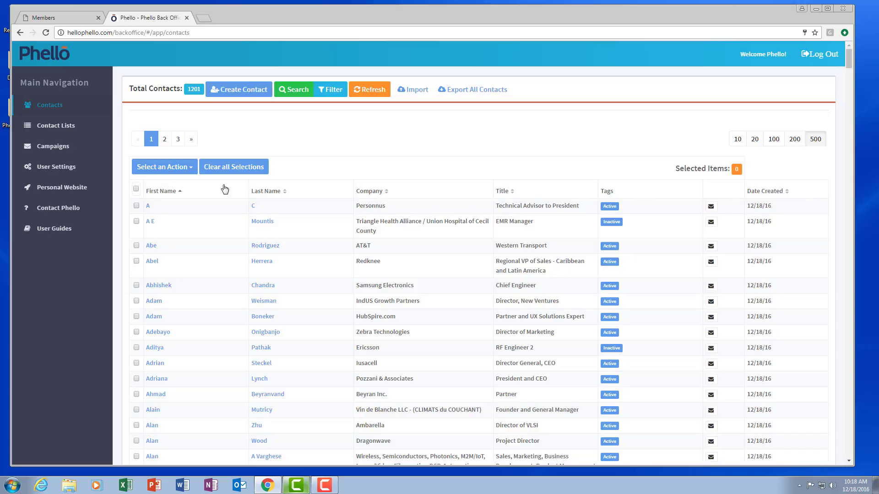
- Try the first-name sort in both directions, and sort the contacts by last name in ascending order
{"action": "left_click", "coordinate": [168, 191]}
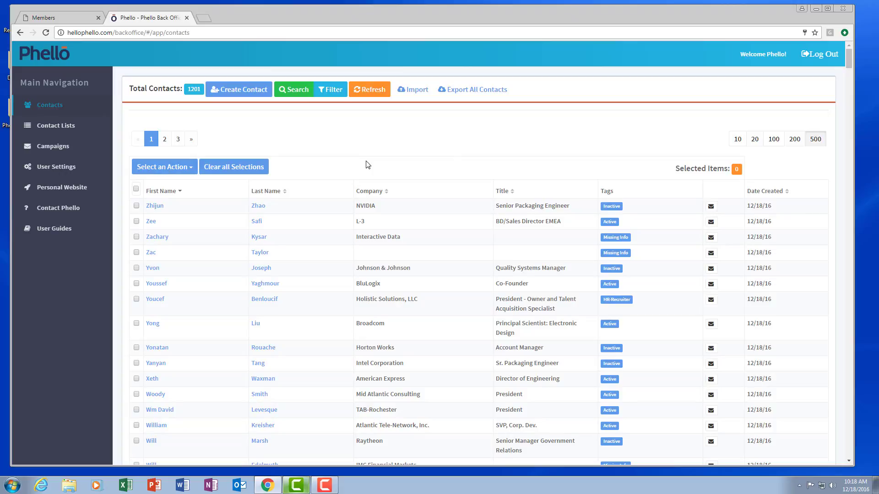
{"action": "left_click", "coordinate": [167, 192]}
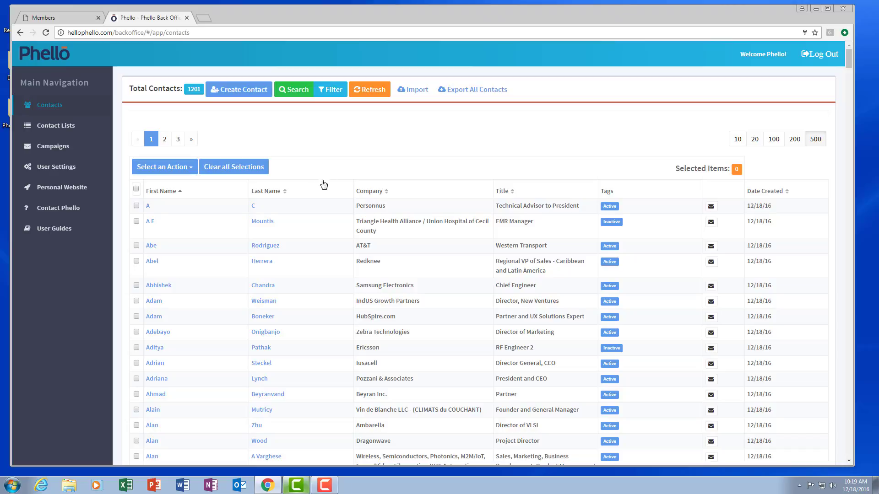
{"action": "left_click", "coordinate": [271, 192]}
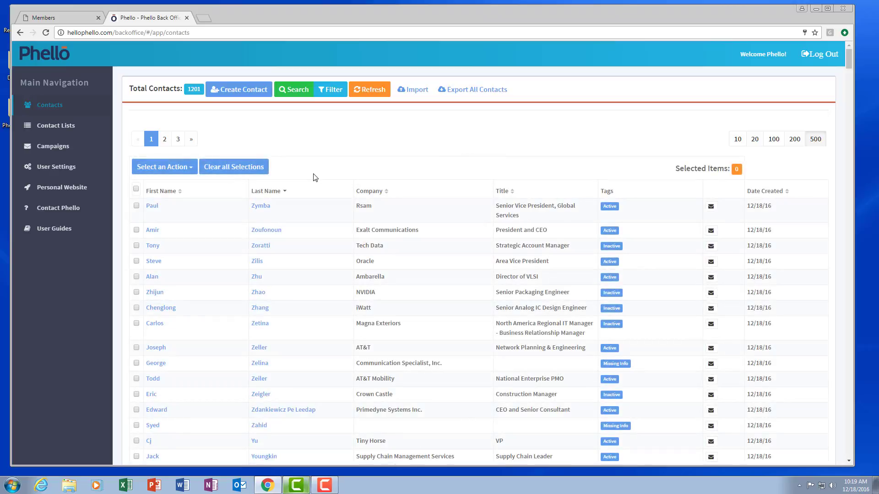
{"action": "left_click", "coordinate": [262, 192]}
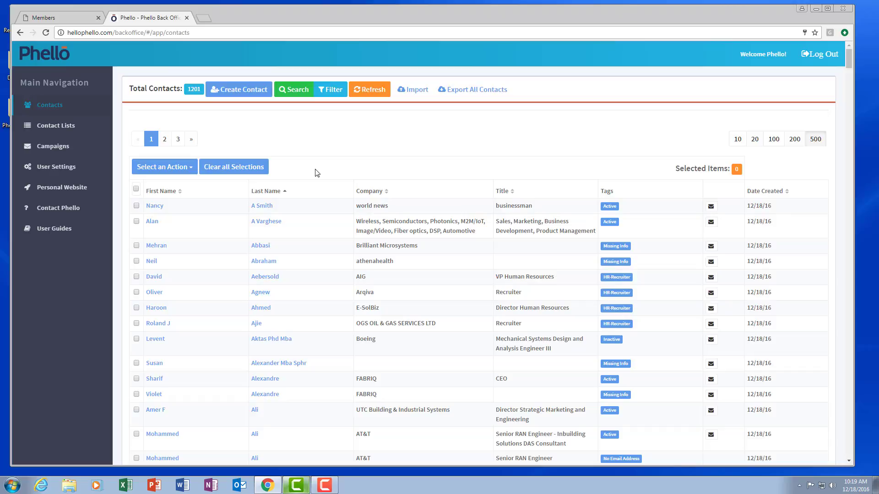
- Delete two contacts tagged No Email Address: the AT&T Senior RAN Engineer and the first one without a company or title
{"action": "scroll", "coordinate": [317, 173], "scroll_direction": "down", "scroll_amount": 2}
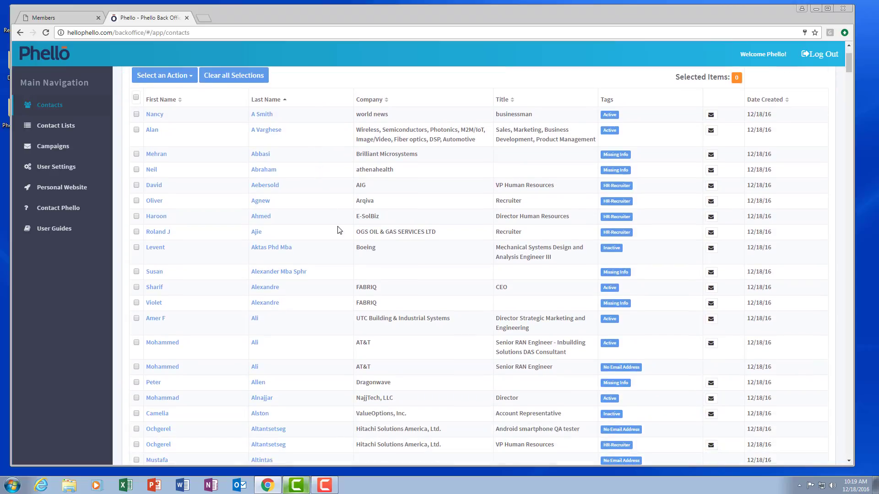
{"action": "scroll", "coordinate": [339, 232], "scroll_direction": "down", "scroll_amount": 1}
{"action": "scroll", "coordinate": [339, 231], "scroll_direction": "down", "scroll_amount": 2}
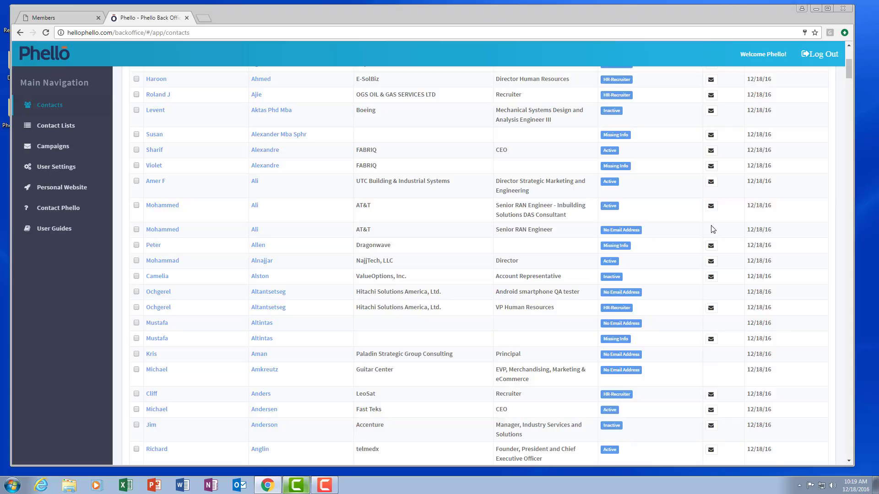
{"action": "left_click", "coordinate": [137, 230]}
{"action": "scroll", "coordinate": [313, 245], "scroll_direction": "down", "scroll_amount": 1}
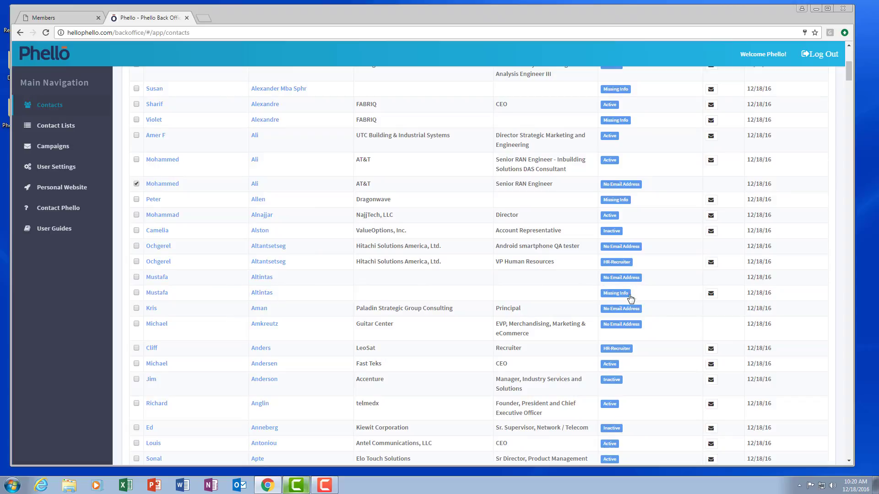
{"action": "left_click", "coordinate": [136, 277]}
{"action": "scroll", "coordinate": [332, 290], "scroll_direction": "up", "scroll_amount": 6}
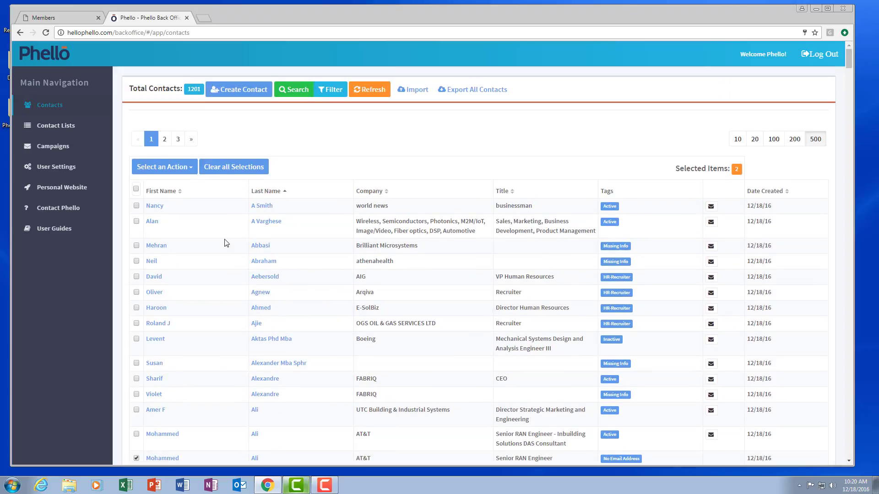
{"action": "left_click", "coordinate": [169, 167]}
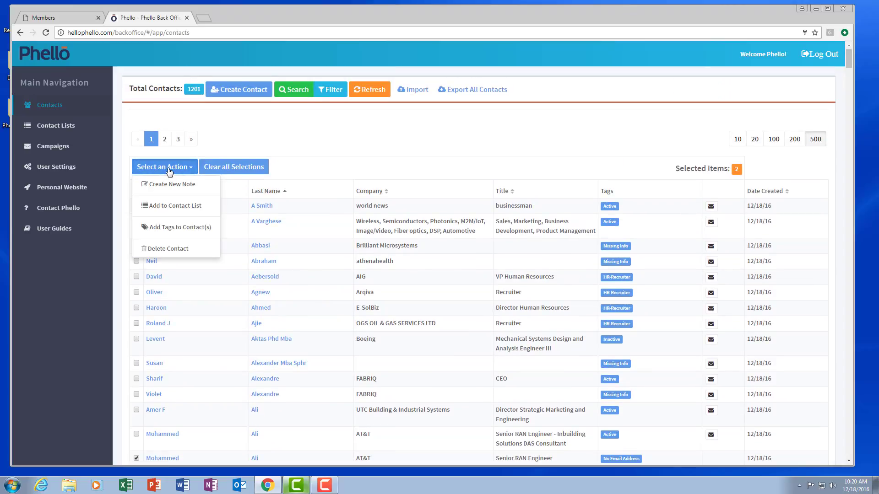
{"action": "left_click", "coordinate": [204, 249]}
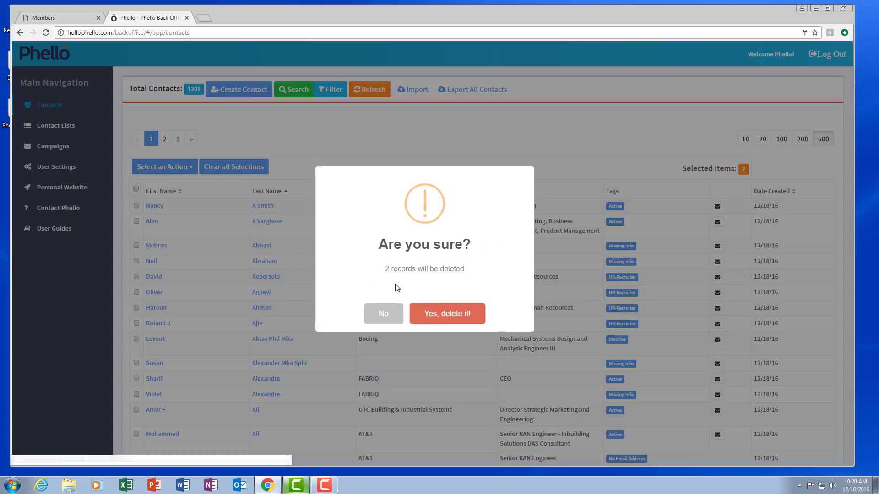
{"action": "left_click", "coordinate": [447, 314]}
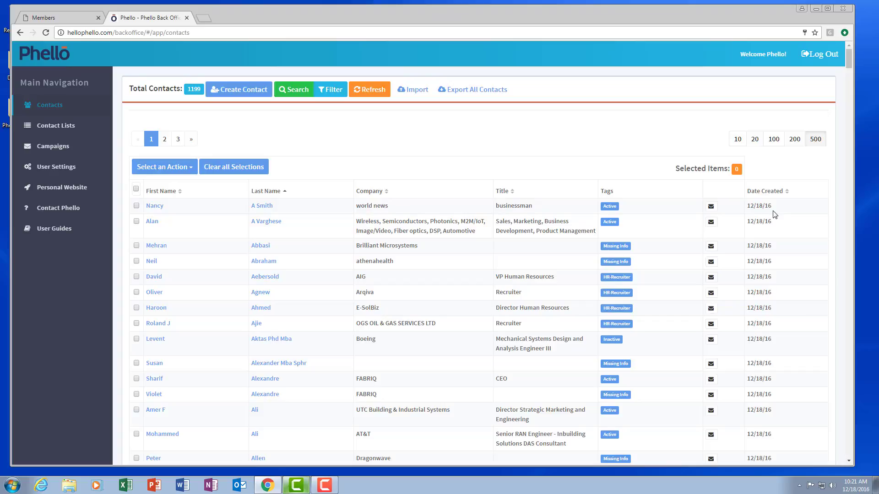
- Open the first contact's record and page forward to the third contact
{"action": "left_click", "coordinate": [156, 207]}
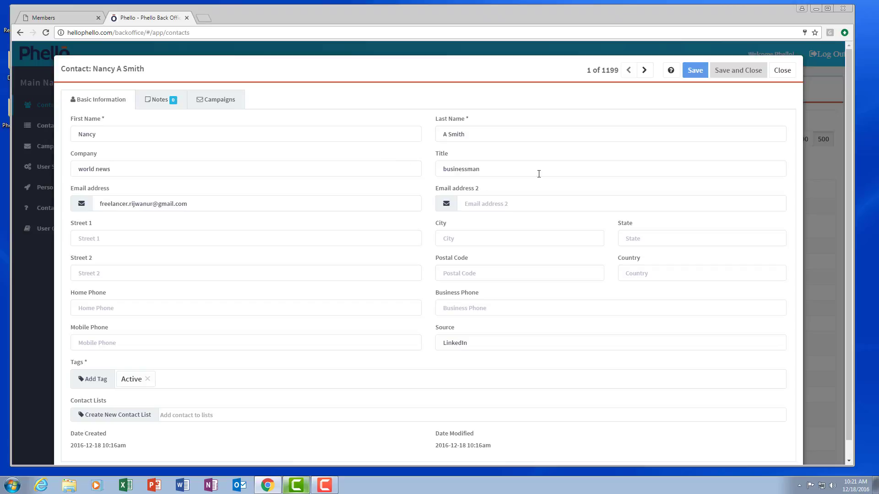
{"action": "left_click", "coordinate": [645, 73]}
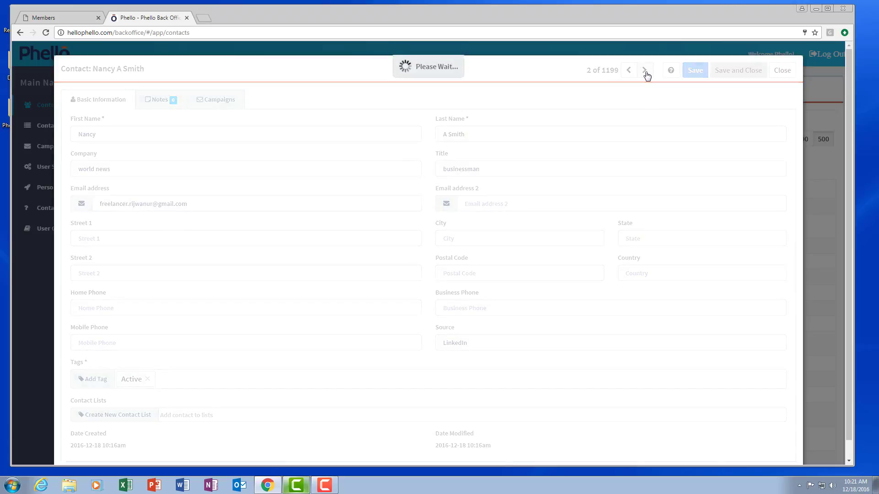
{"action": "left_click", "coordinate": [644, 73]}
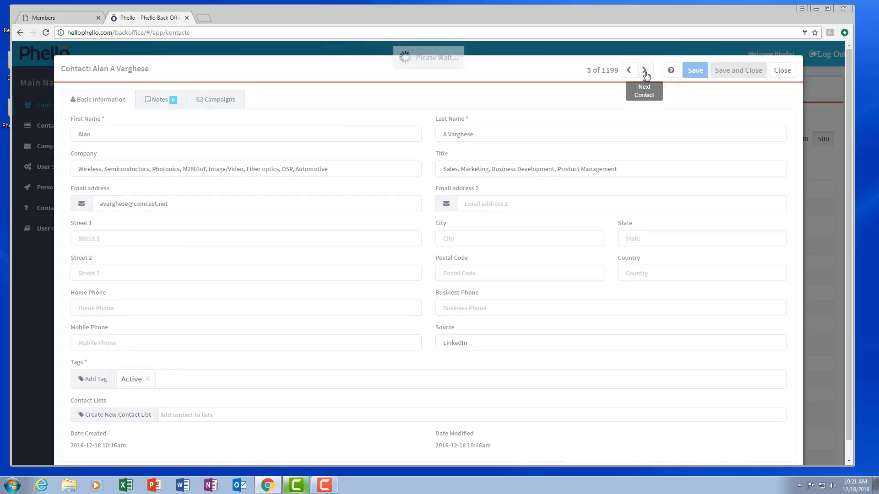
- View the third contact's notes and a blank new-note form, and close both the note and the record without saving
{"action": "left_click", "coordinate": [160, 100]}
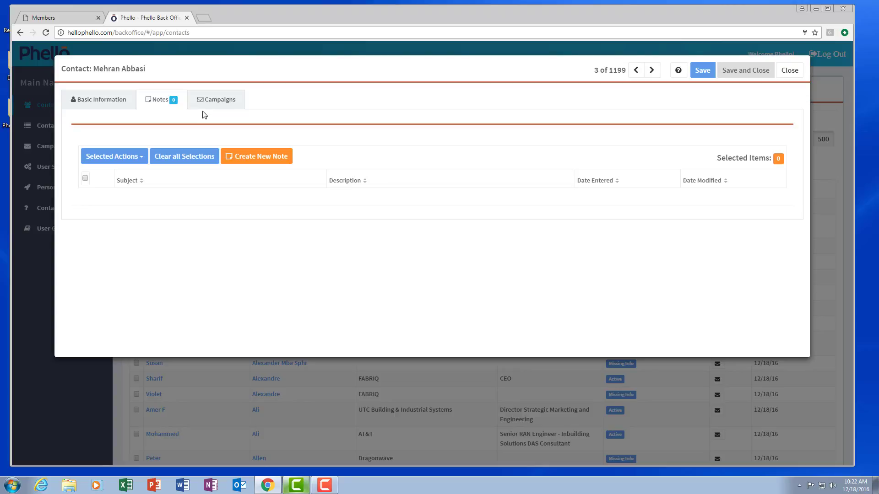
{"action": "left_click", "coordinate": [252, 157]}
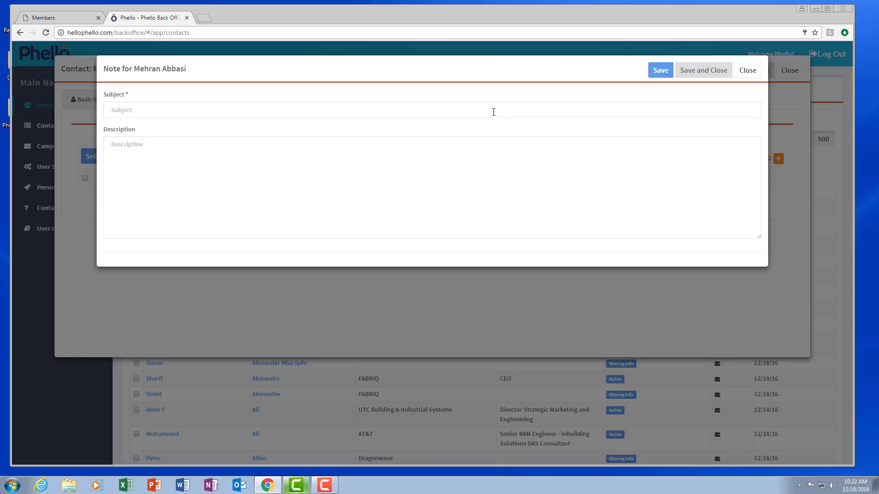
{"action": "left_click", "coordinate": [746, 73]}
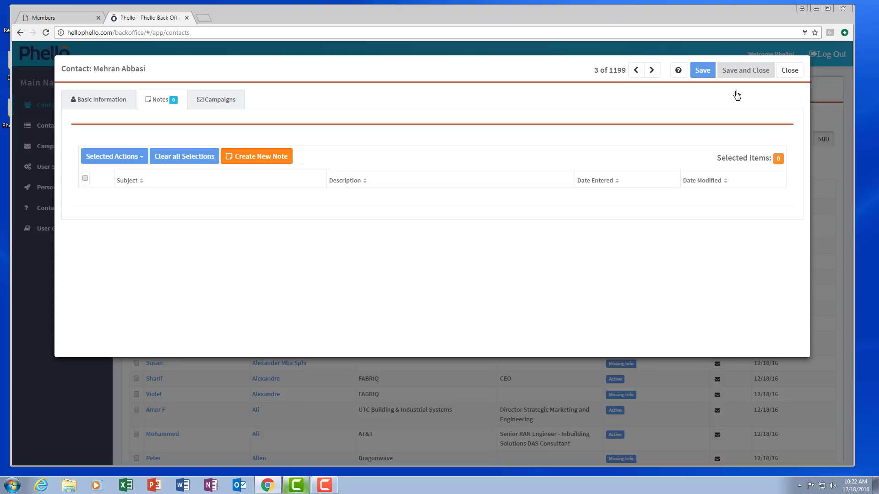
{"action": "left_click", "coordinate": [786, 73]}
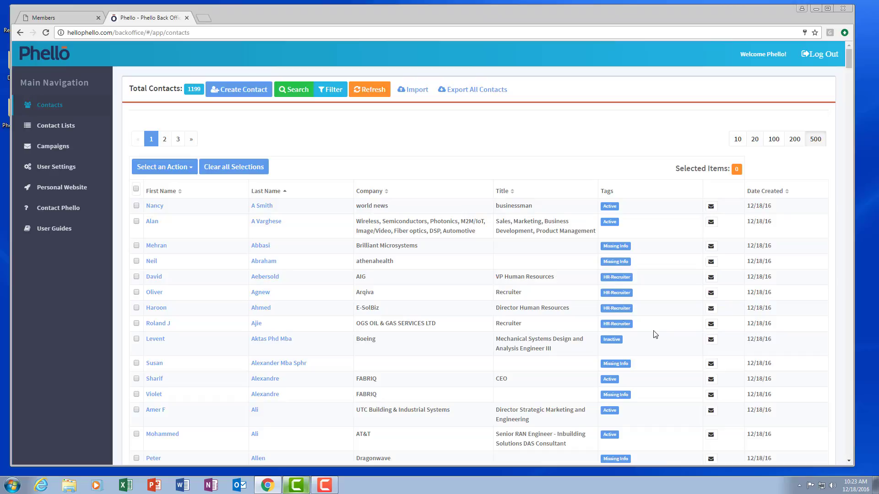
{"action": "scroll", "coordinate": [655, 334], "scroll_direction": "down", "scroll_amount": 1}
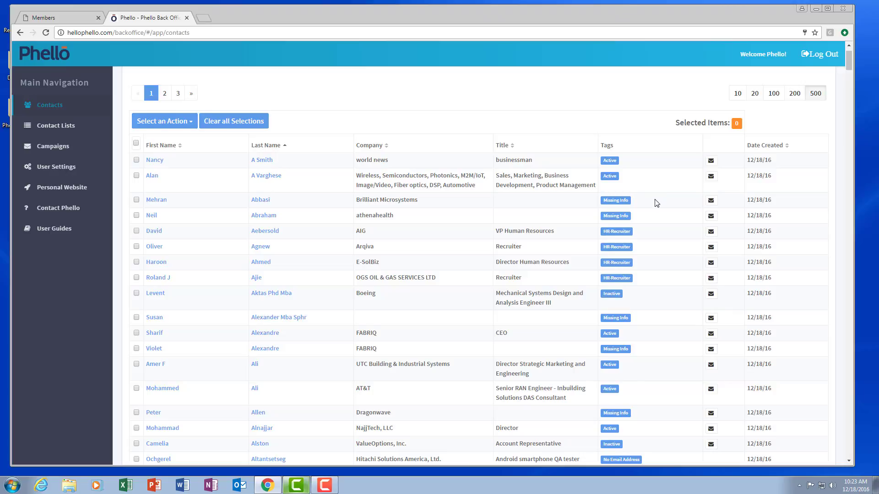
{"action": "scroll", "coordinate": [655, 202], "scroll_direction": "down", "scroll_amount": 4}
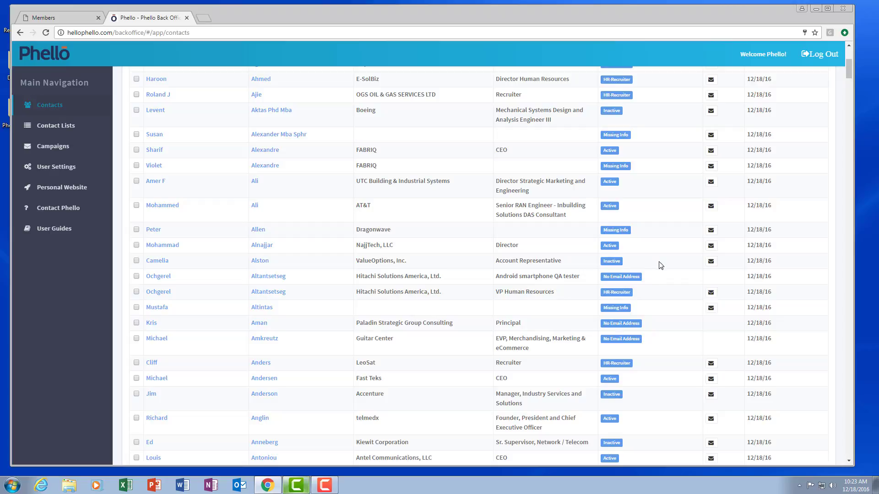
{"action": "scroll", "coordinate": [661, 266], "scroll_direction": "down", "scroll_amount": 1}
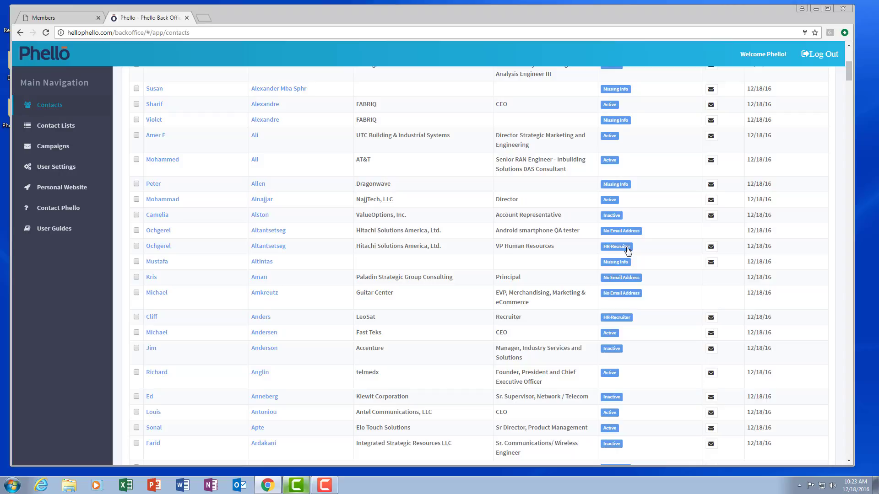
{"action": "scroll", "coordinate": [627, 250], "scroll_direction": "up", "scroll_amount": 6}
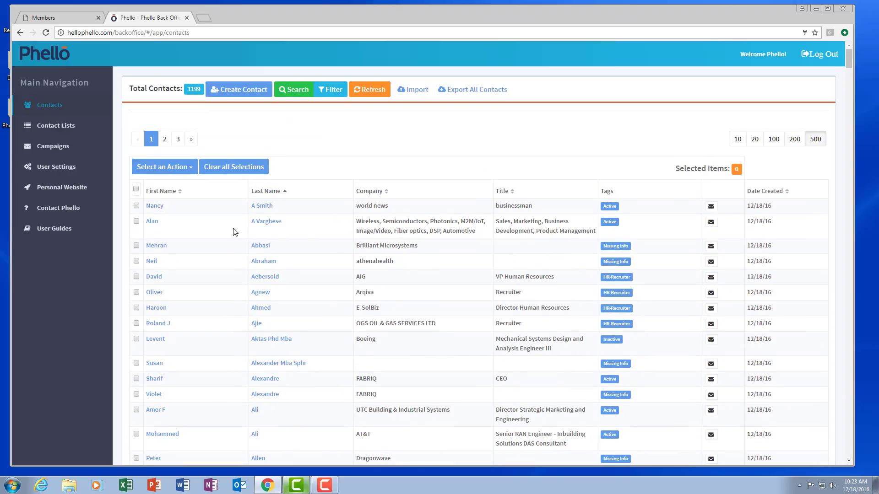
- Add the Sales IC tag to the Boeing contact tagged Inactive, using a tag list of 50 per page
{"action": "scroll", "coordinate": [235, 232], "scroll_direction": "down", "scroll_amount": 1}
{"action": "scroll", "coordinate": [235, 232], "scroll_direction": "down", "scroll_amount": 1}
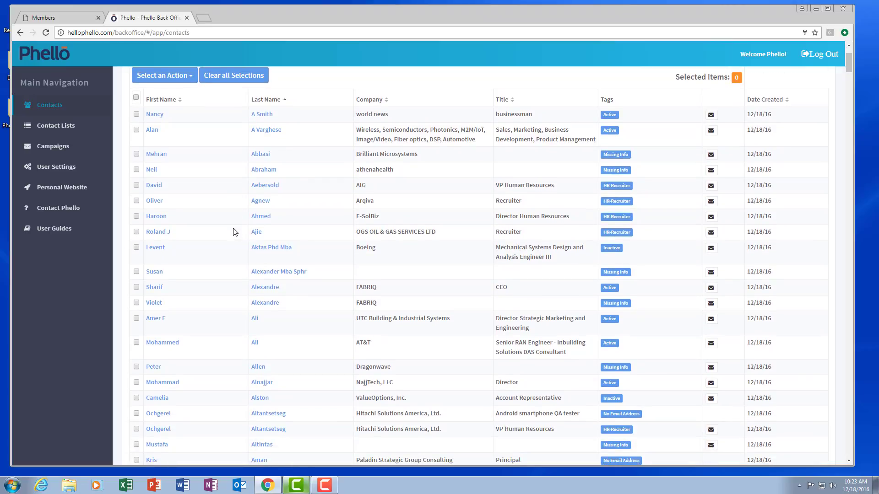
{"action": "left_click", "coordinate": [136, 248]}
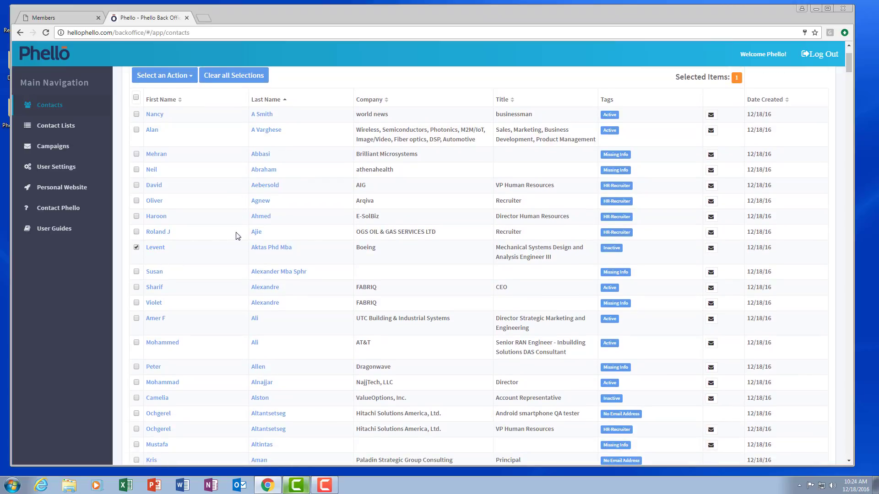
{"action": "left_click", "coordinate": [166, 78]}
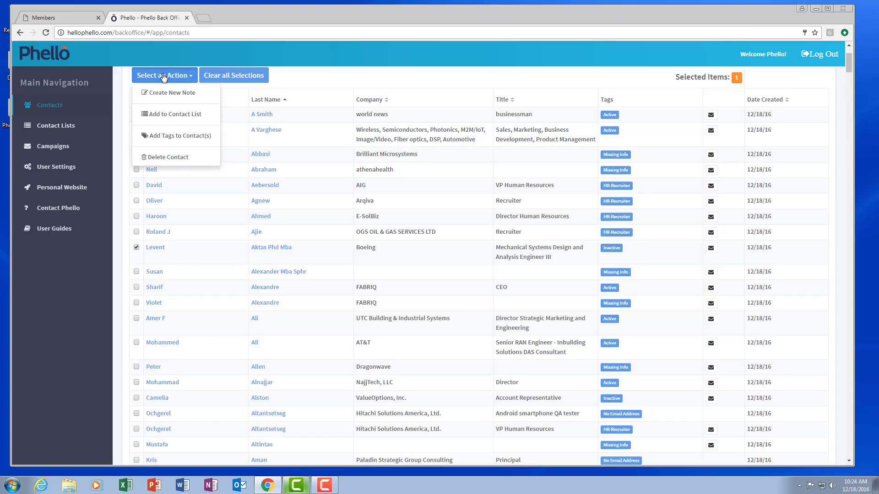
{"action": "left_click", "coordinate": [203, 135]}
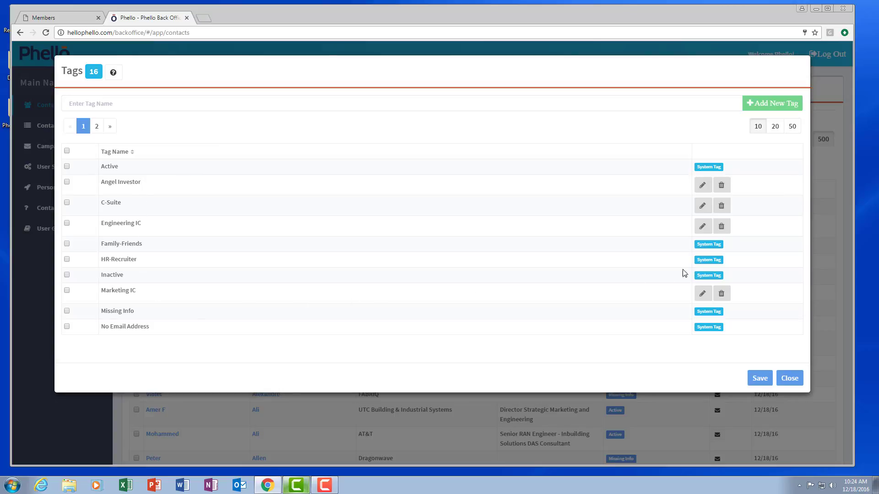
{"action": "left_click", "coordinate": [160, 105]}
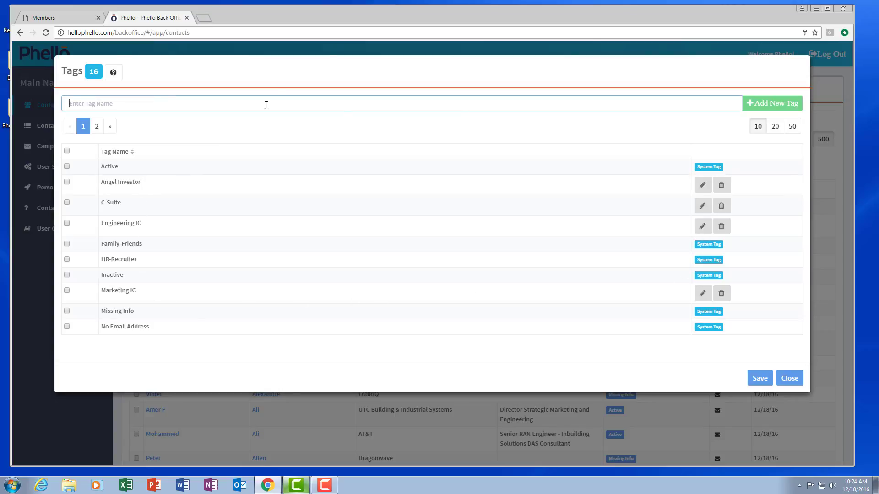
{"action": "left_click", "coordinate": [794, 127]}
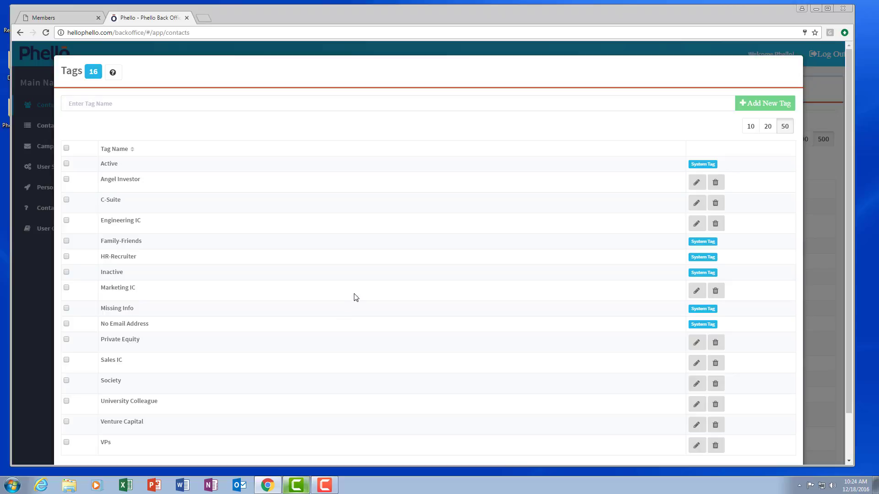
{"action": "scroll", "coordinate": [355, 297], "scroll_direction": "down", "scroll_amount": 1}
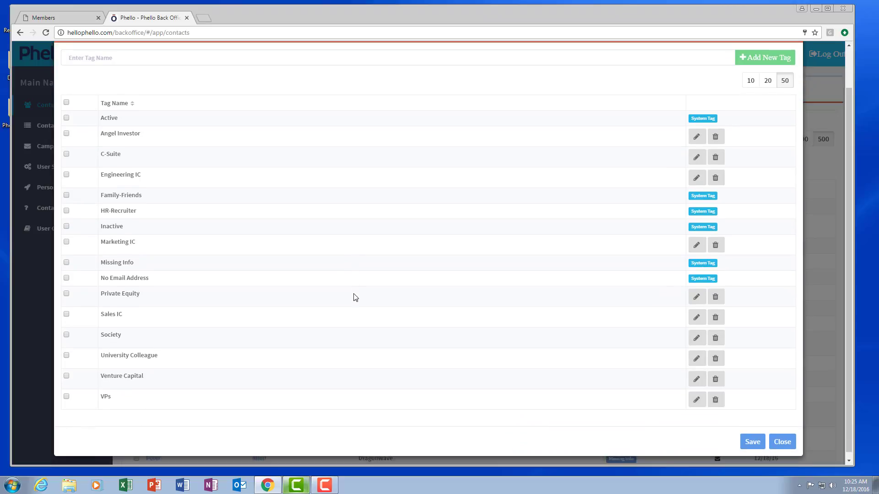
{"action": "left_click", "coordinate": [66, 314]}
{"action": "left_click", "coordinate": [751, 442]}
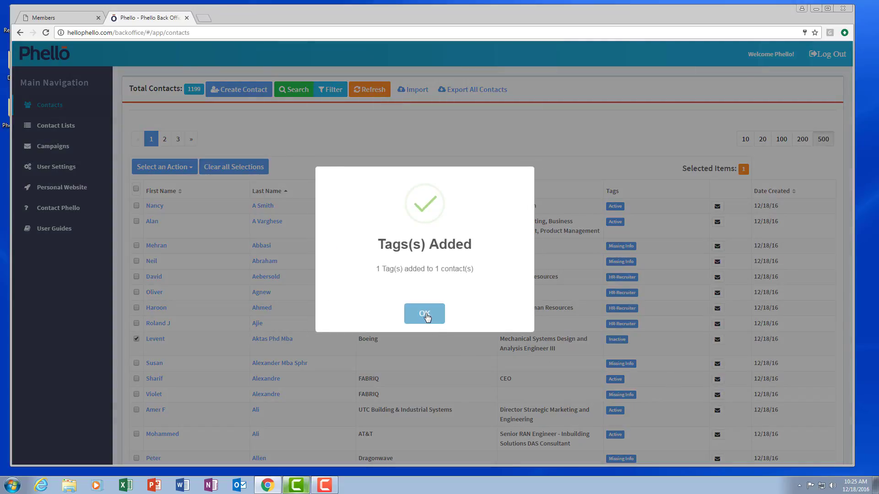
{"action": "left_click", "coordinate": [424, 315]}
{"action": "scroll", "coordinate": [664, 308], "scroll_direction": "down", "scroll_amount": 1}
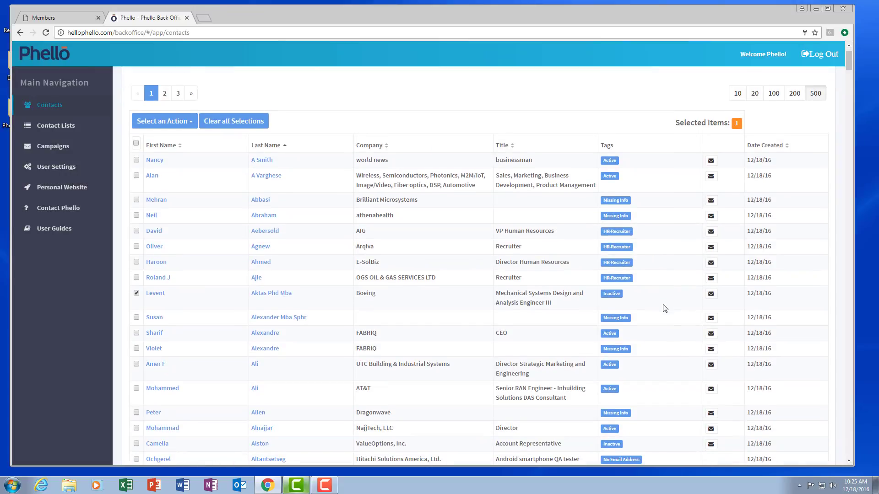
{"action": "scroll", "coordinate": [665, 309], "scroll_direction": "down", "scroll_amount": 2}
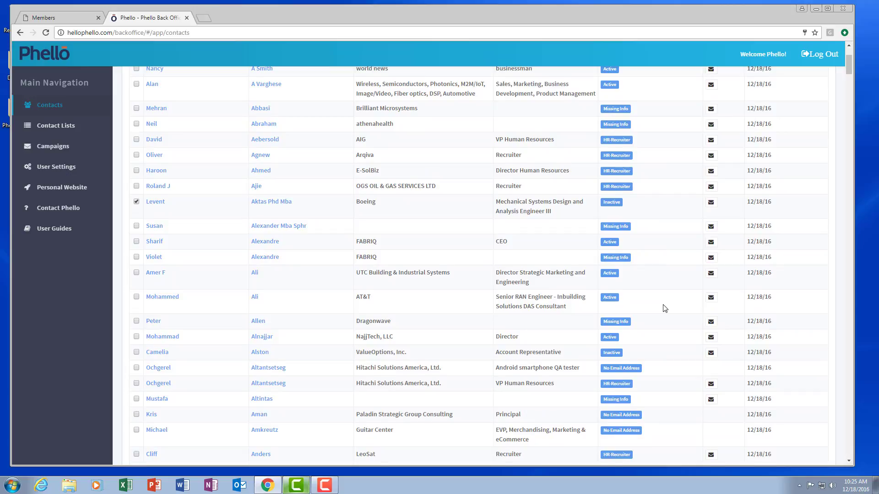
{"action": "scroll", "coordinate": [664, 308], "scroll_direction": "down", "scroll_amount": 1}
{"action": "scroll", "coordinate": [614, 286], "scroll_direction": "up", "scroll_amount": 4}
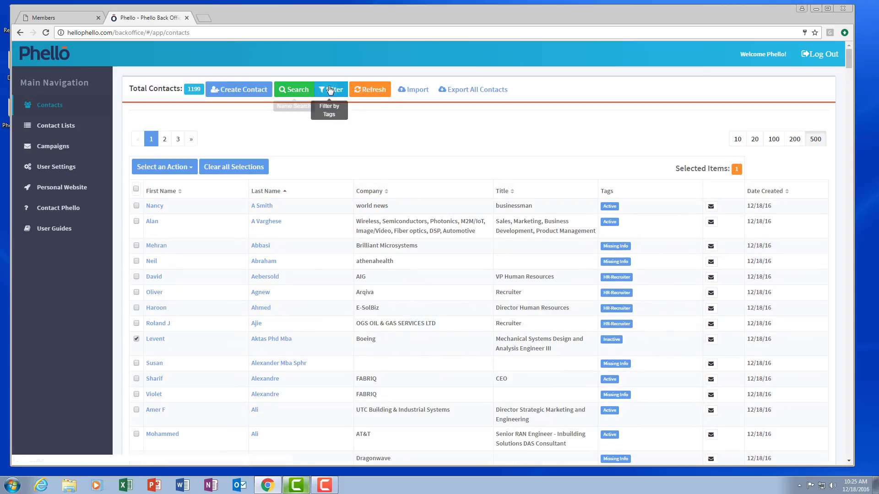
- Refresh the contact list and add the Arqiva, AIG and athenahealth contacts to the current selection
{"action": "left_click", "coordinate": [371, 90]}
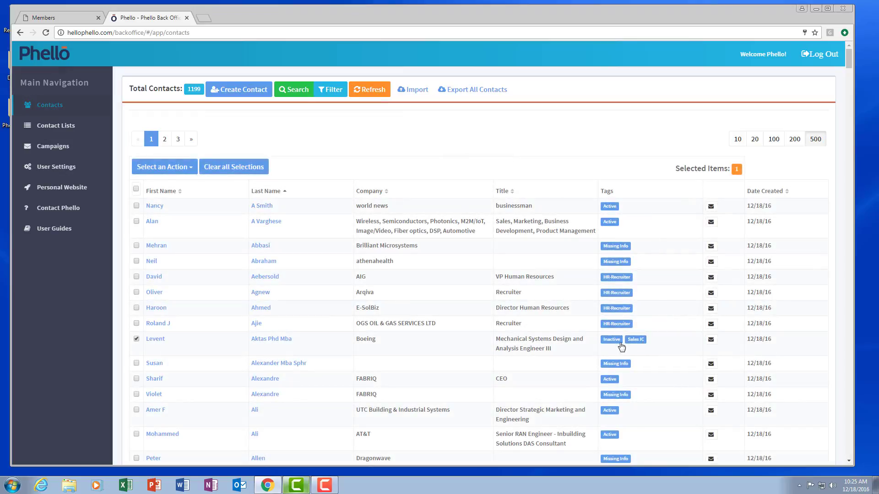
{"action": "left_click", "coordinate": [137, 293]}
{"action": "left_click", "coordinate": [136, 277]}
{"action": "left_click", "coordinate": [137, 262]}
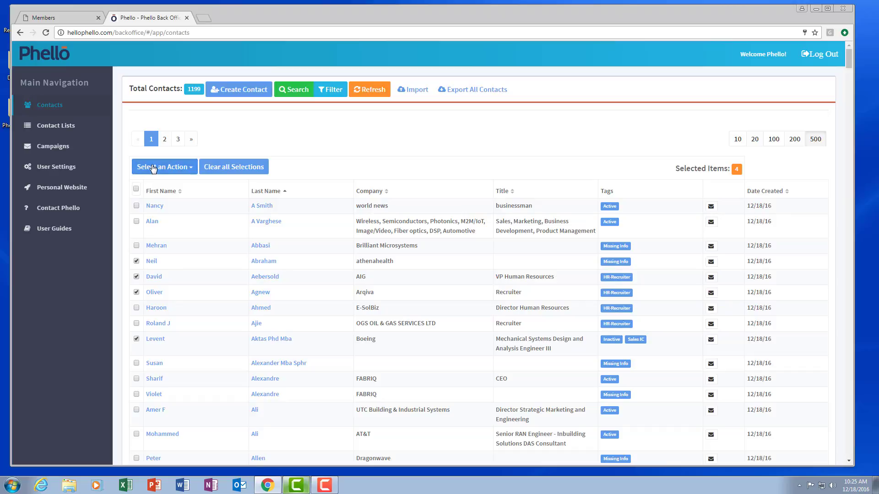
- View the tags available for the four selected contacts and close the tag list without assigning any
{"action": "left_click", "coordinate": [173, 166]}
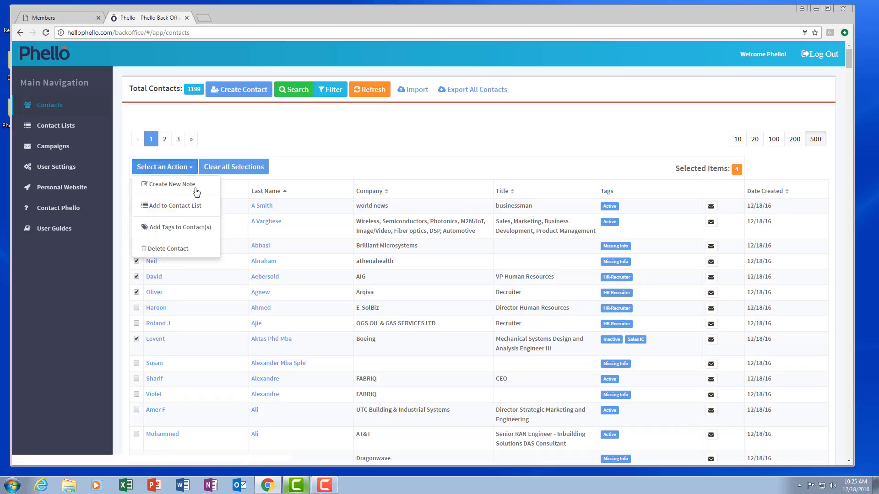
{"action": "left_click", "coordinate": [191, 233]}
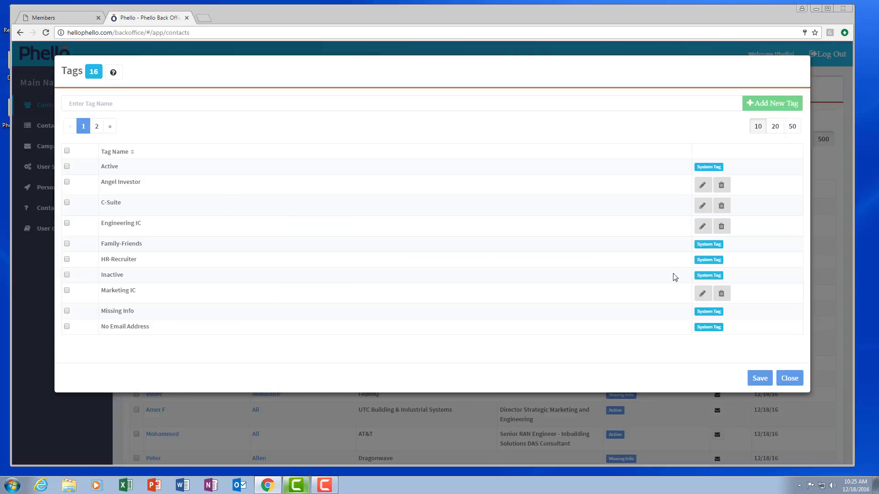
{"action": "left_click", "coordinate": [789, 377]}
{"action": "scroll", "coordinate": [334, 296], "scroll_direction": "down", "scroll_amount": 2}
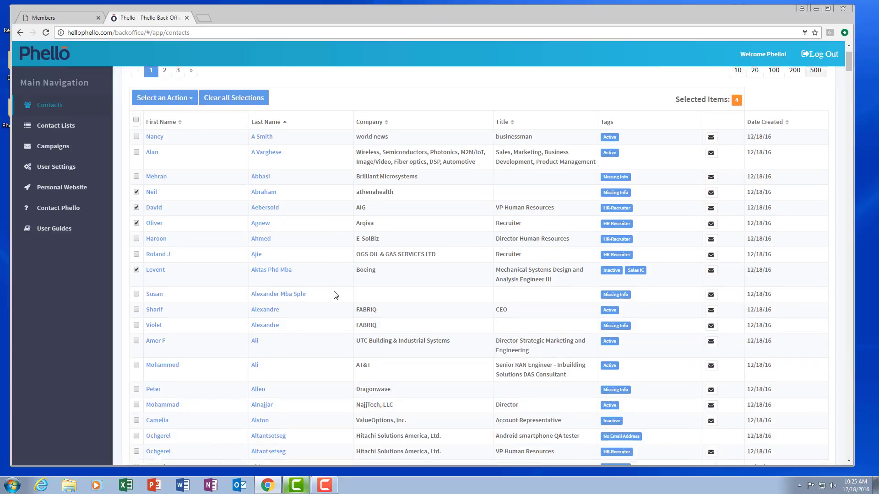
{"action": "scroll", "coordinate": [335, 295], "scroll_direction": "down", "scroll_amount": 1}
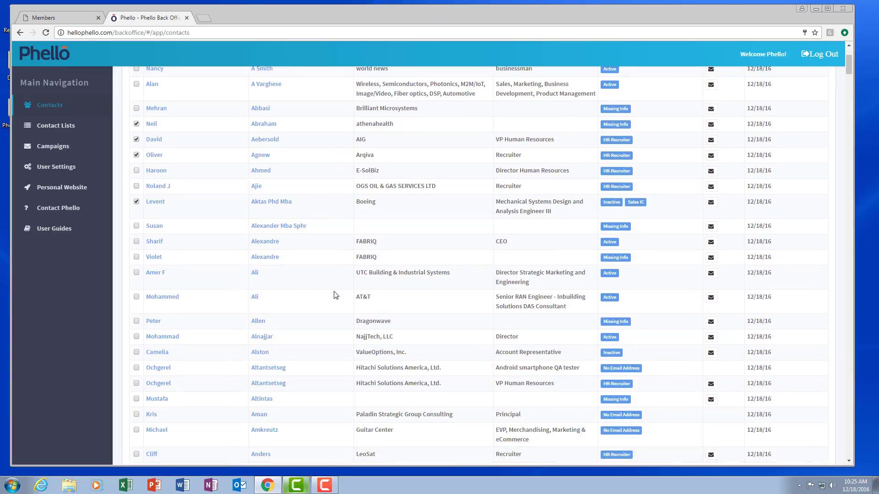
{"action": "scroll", "coordinate": [334, 295], "scroll_direction": "down", "scroll_amount": 1}
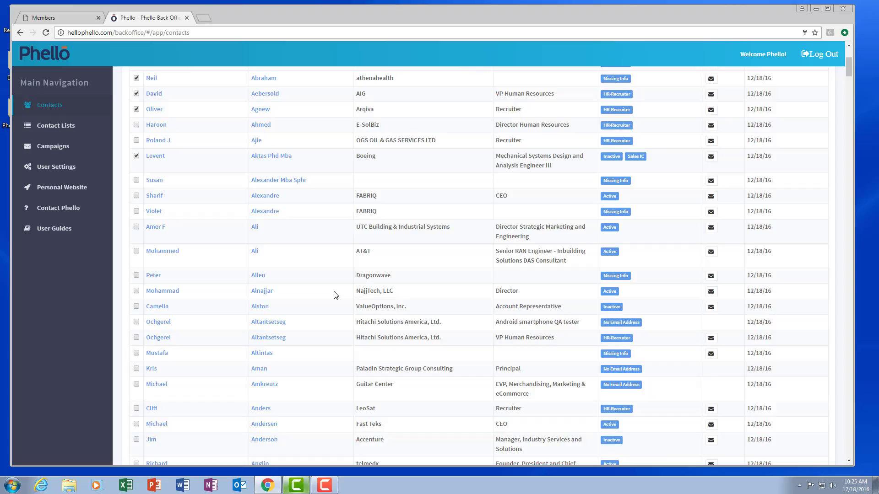
{"action": "scroll", "coordinate": [334, 295], "scroll_direction": "up", "scroll_amount": 3}
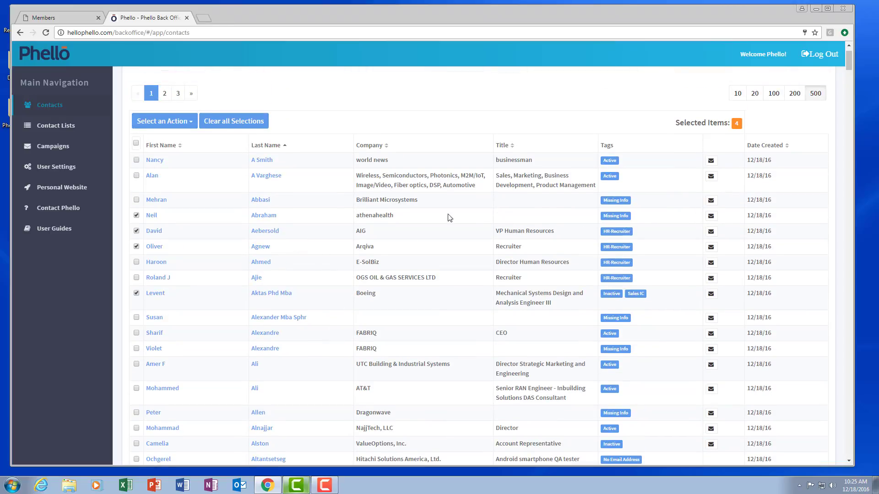